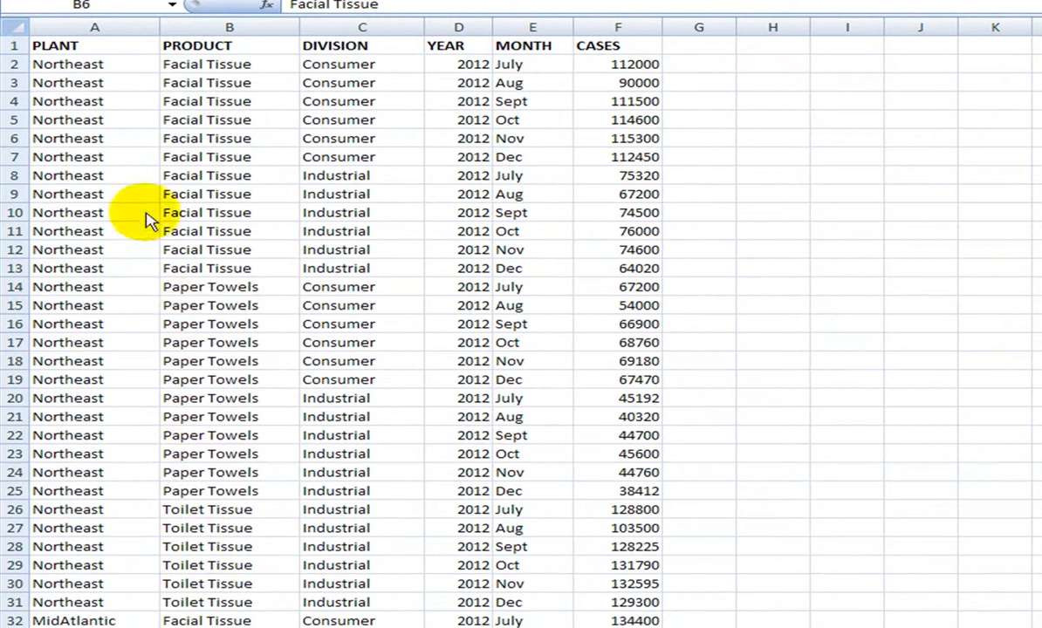
Scroll through the production data on the data worksheet, starting from the PLANT column
left_click(121, 63)
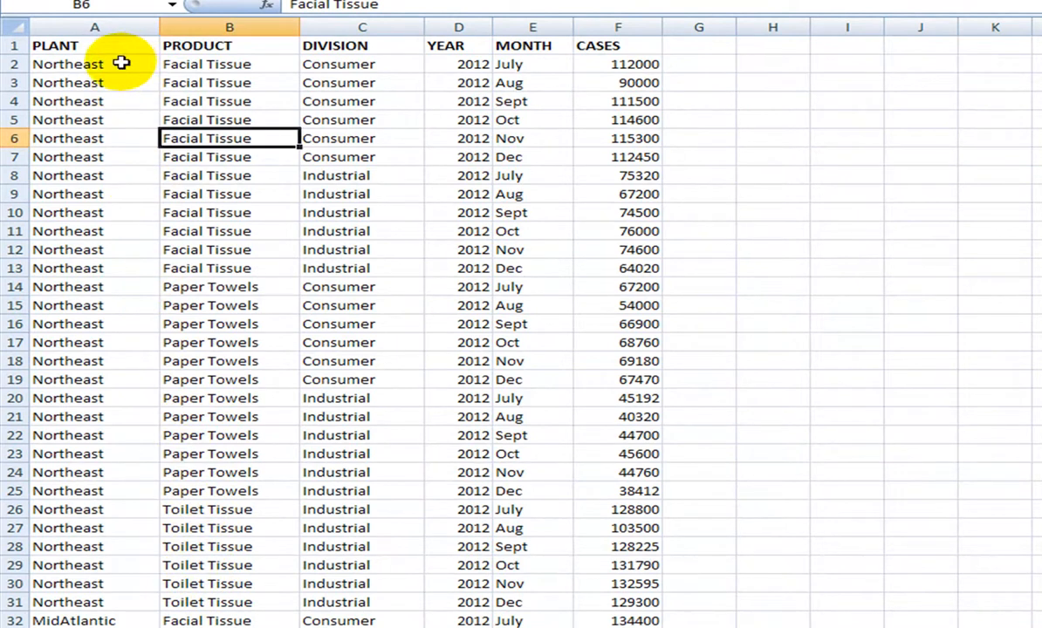
left_click(113, 122)
scroll(107, 129, "down", 11)
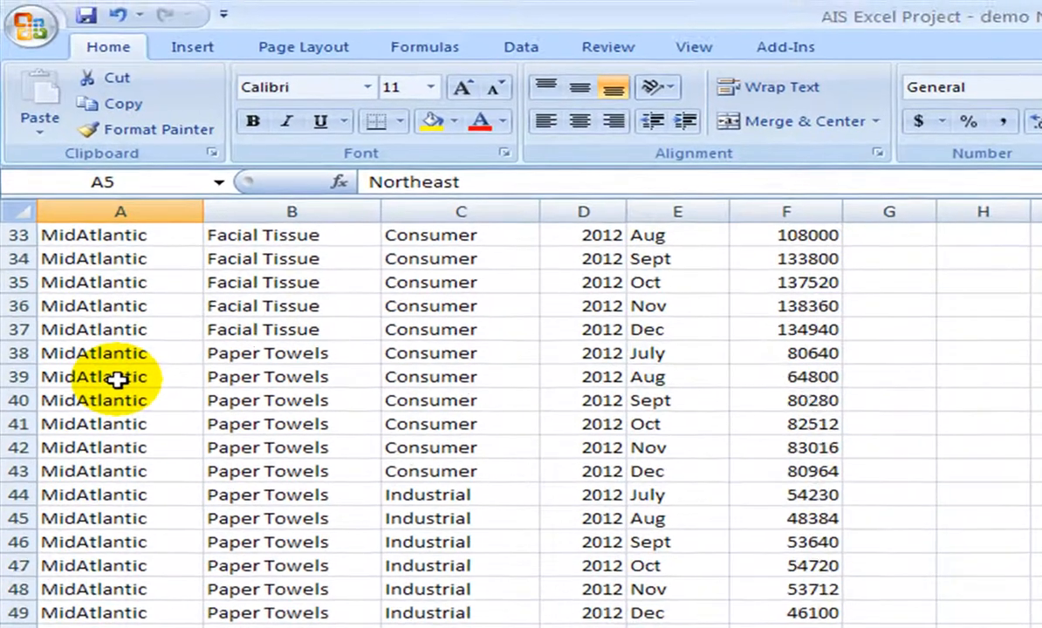
scroll(109, 156, "down", 4)
scroll(118, 378, "down", 12)
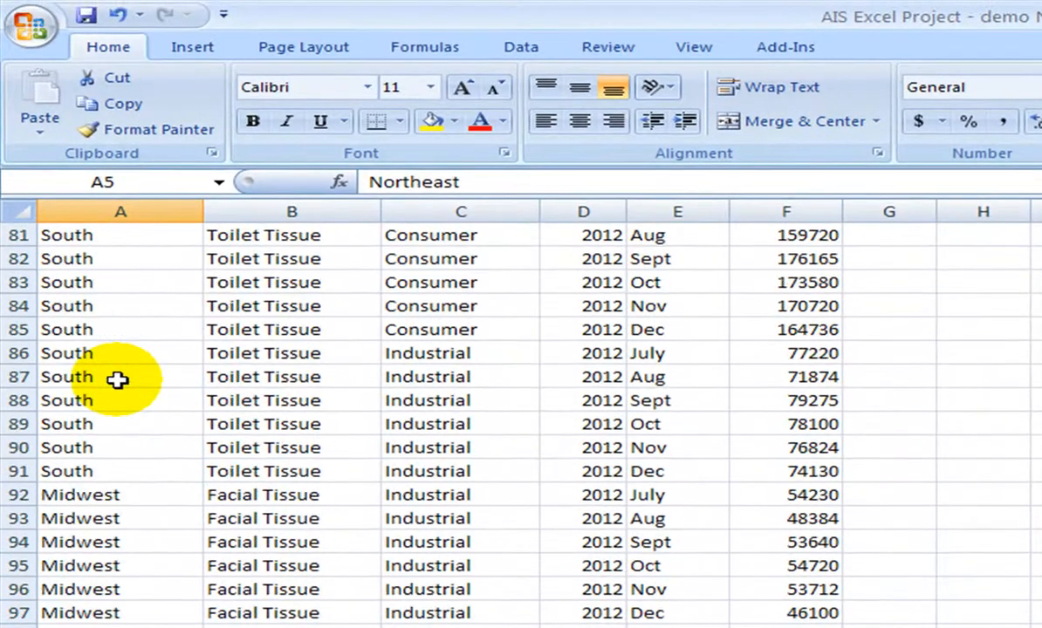
scroll(118, 378, "down", 11)
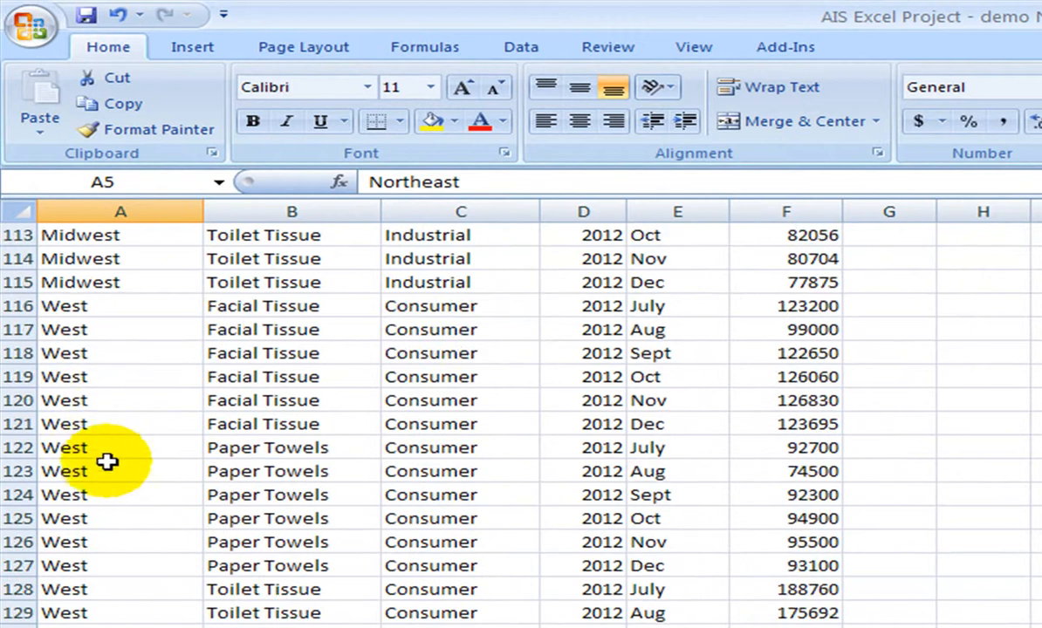
scroll(107, 463, "up", 20)
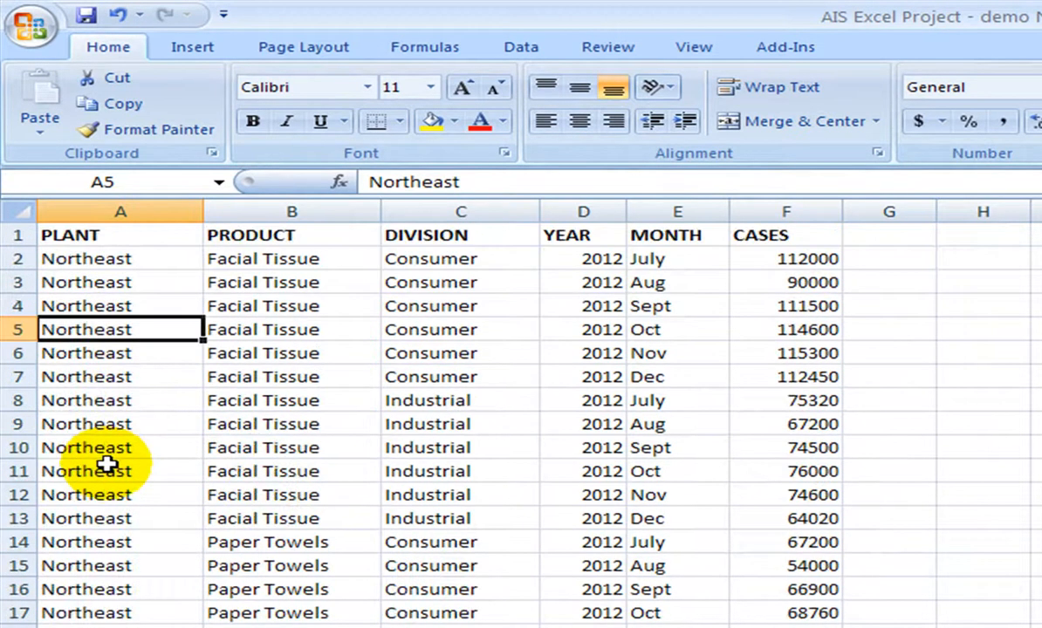
Select sample CASES, month and year values, then place the active cell inside the data table
left_click(818, 261)
left_click(818, 283)
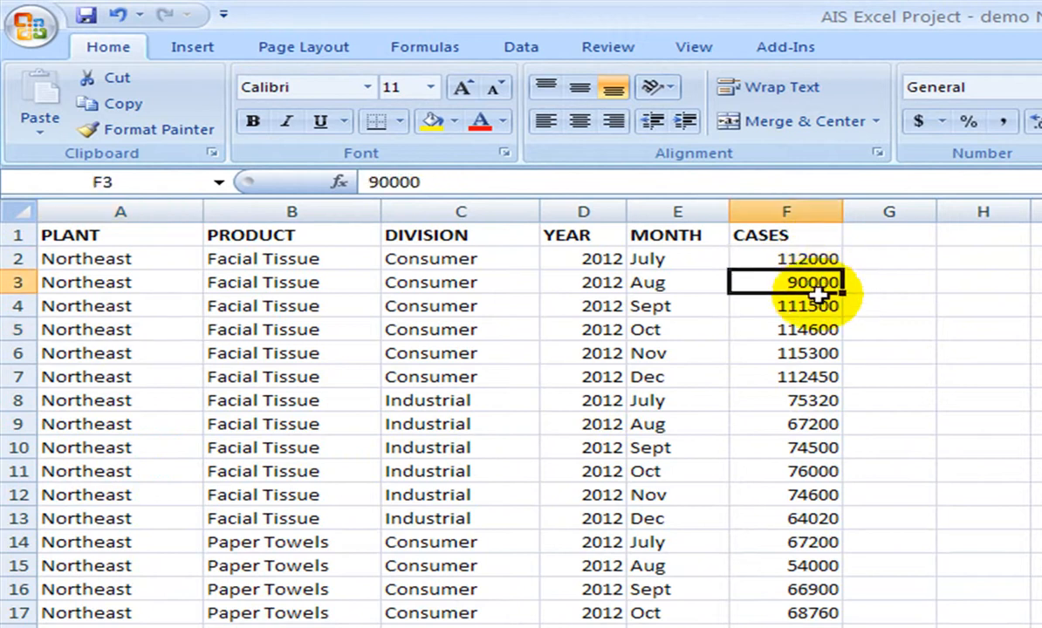
left_click(814, 306)
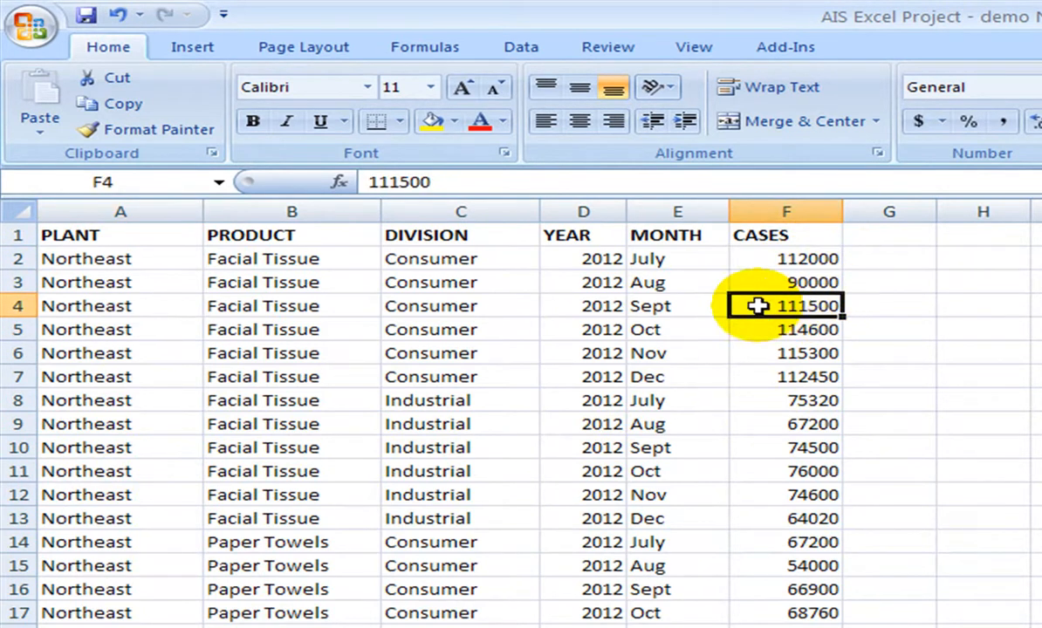
left_click(680, 260)
left_click_drag(680, 259, 681, 374)
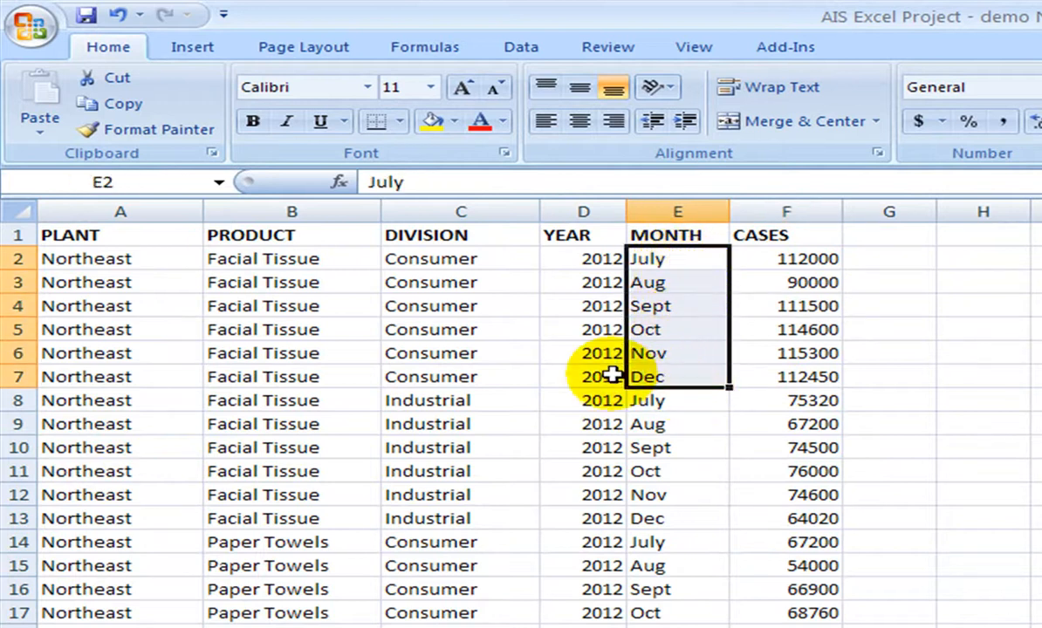
key("Left")
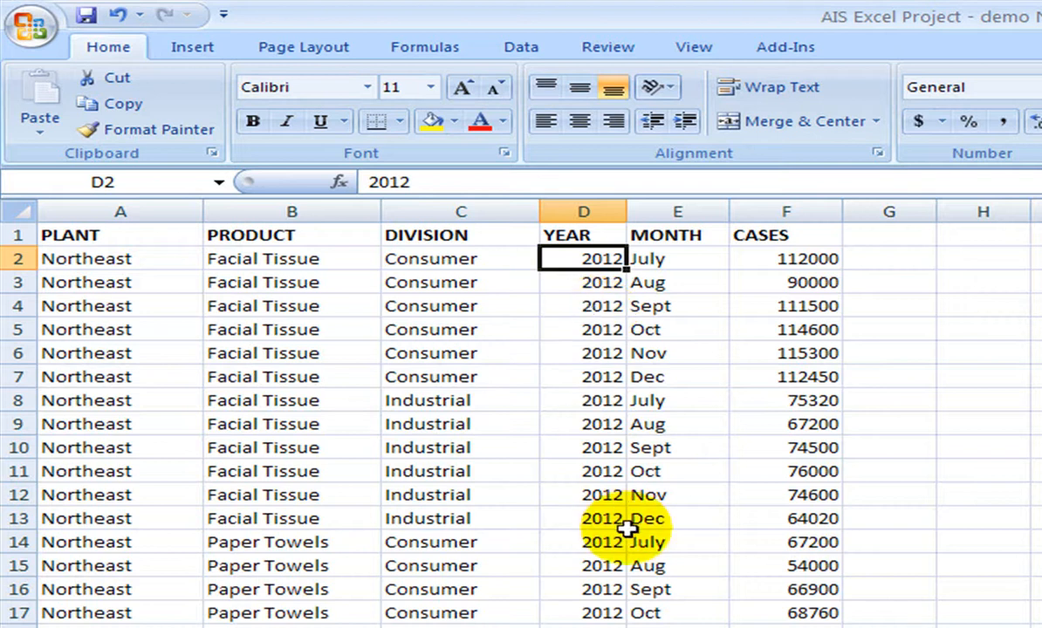
left_click(354, 424)
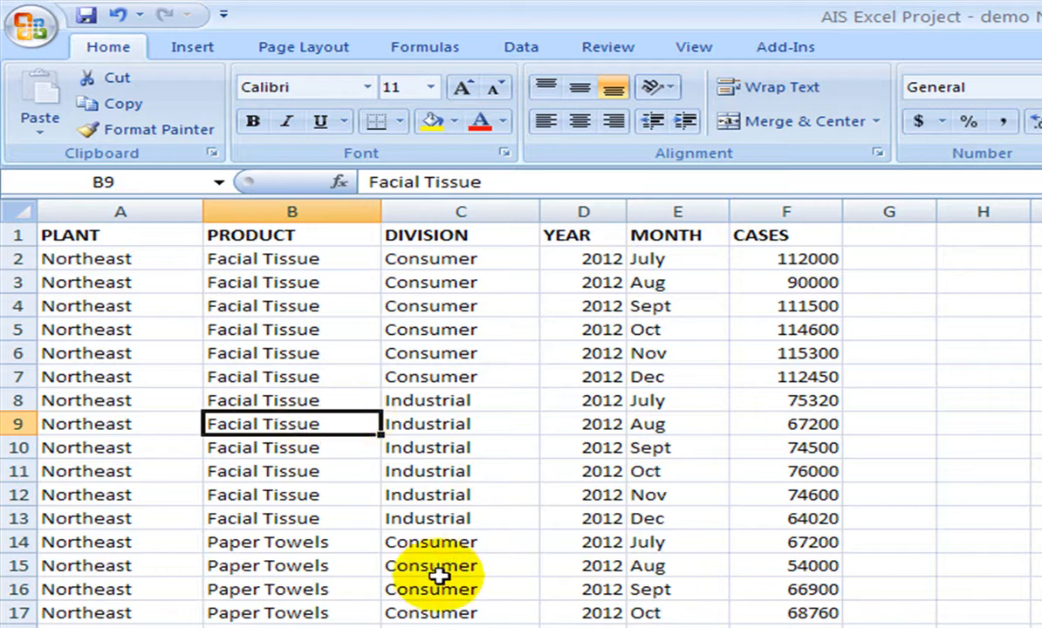
Insert a PivotTable from ProductionData!$A$1:$F$139 on a new worksheet
left_click(196, 54)
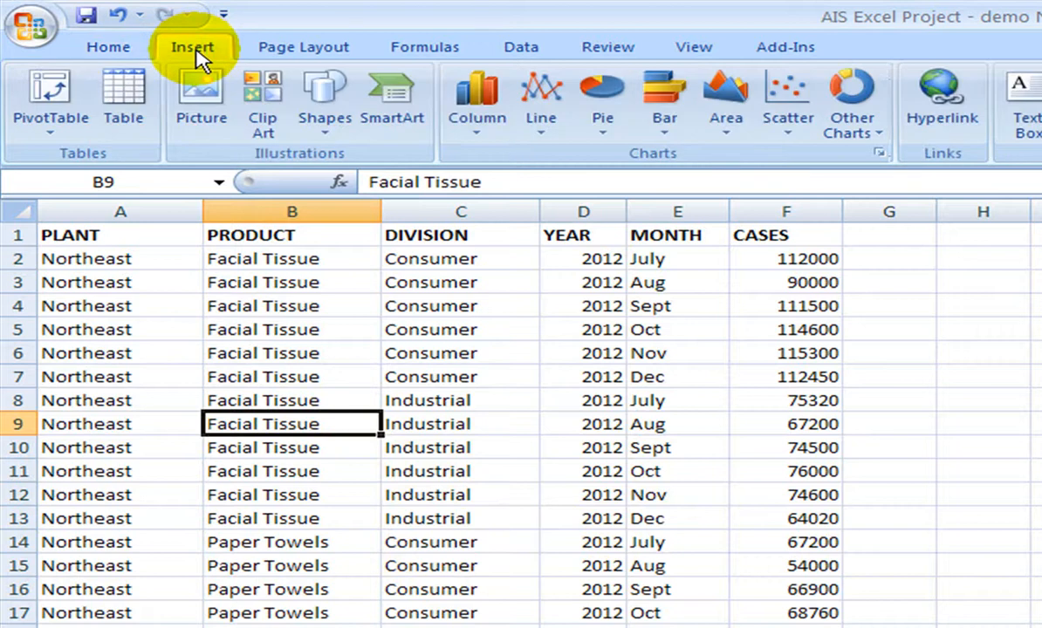
left_click(48, 101)
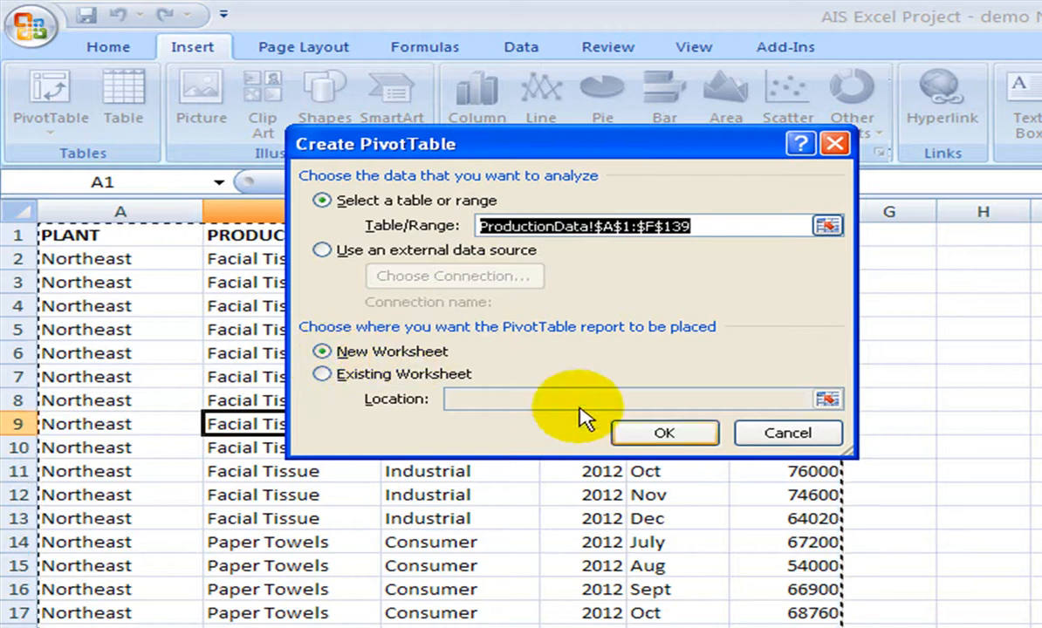
left_click(665, 436)
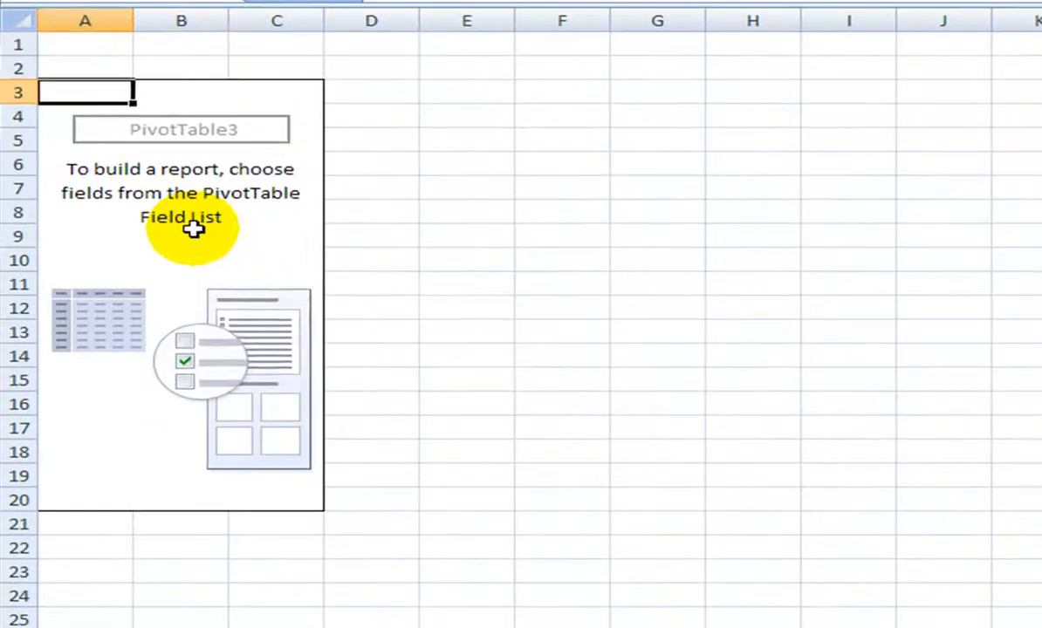
Enable Classic PivotTable layout on the Display tab of PivotTable Options
right_click(91, 267)
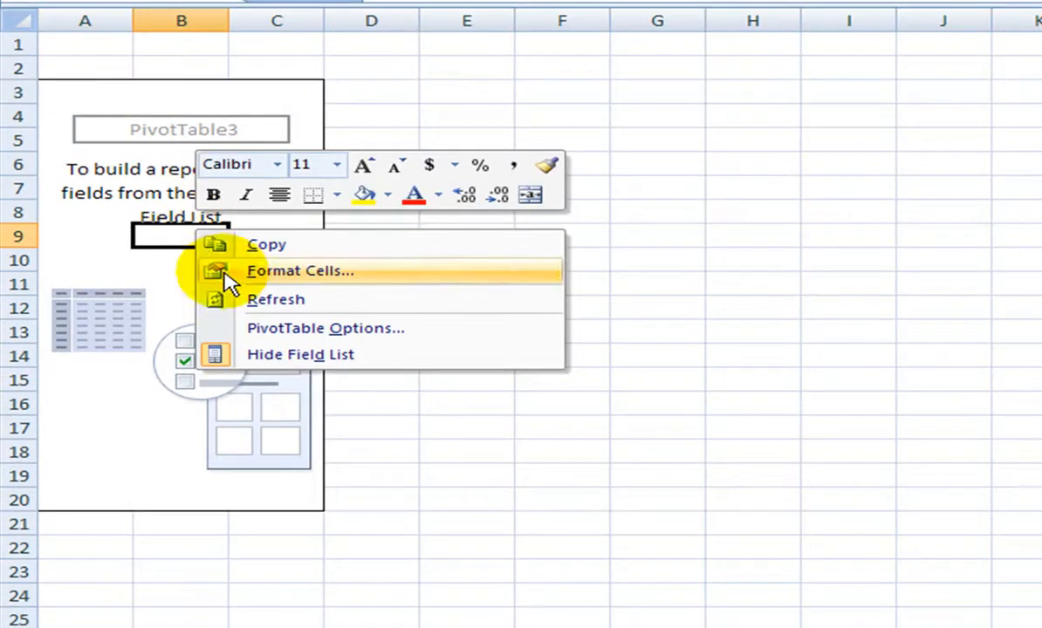
left_click(214, 331)
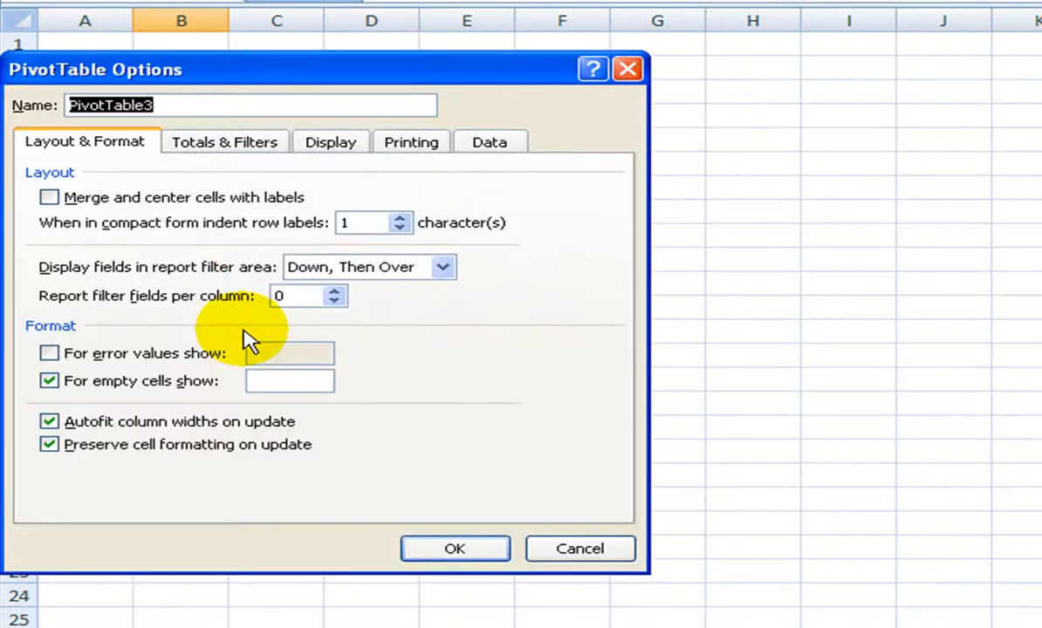
left_click(332, 144)
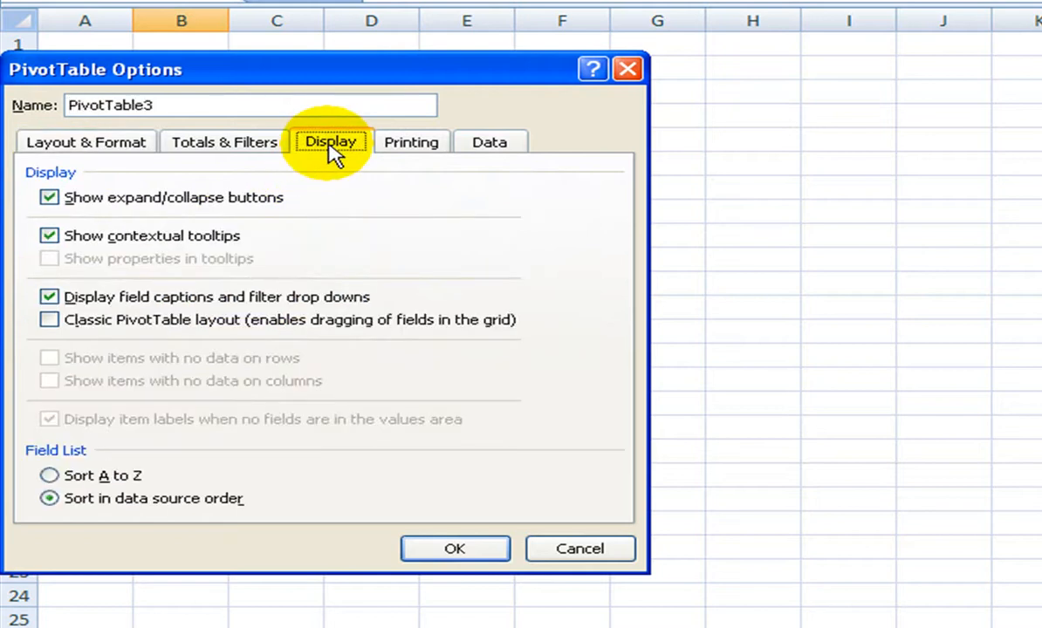
left_click(50, 321)
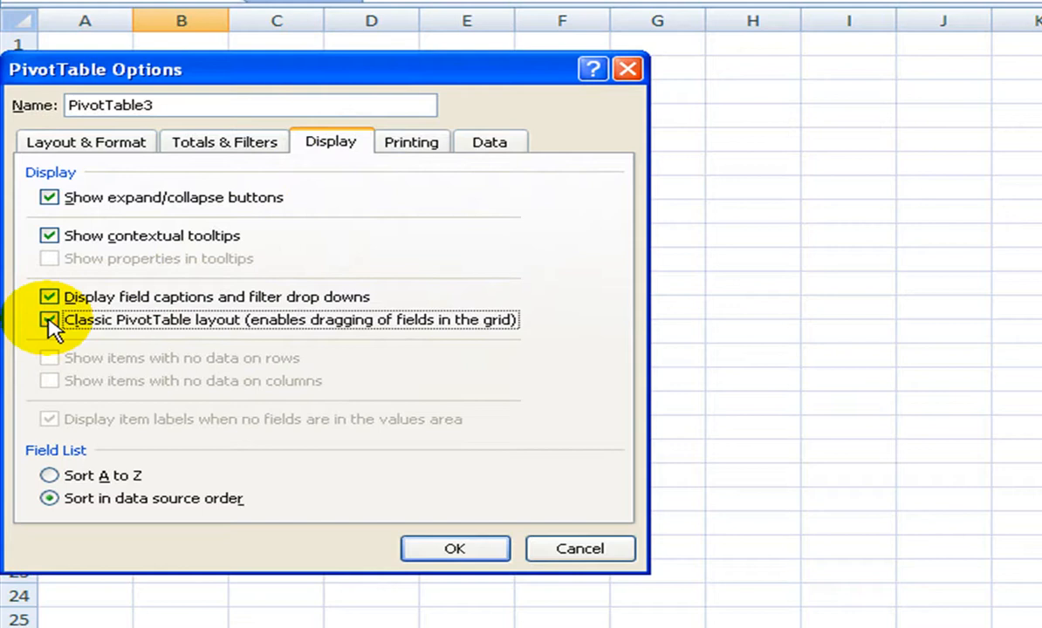
left_click(440, 550)
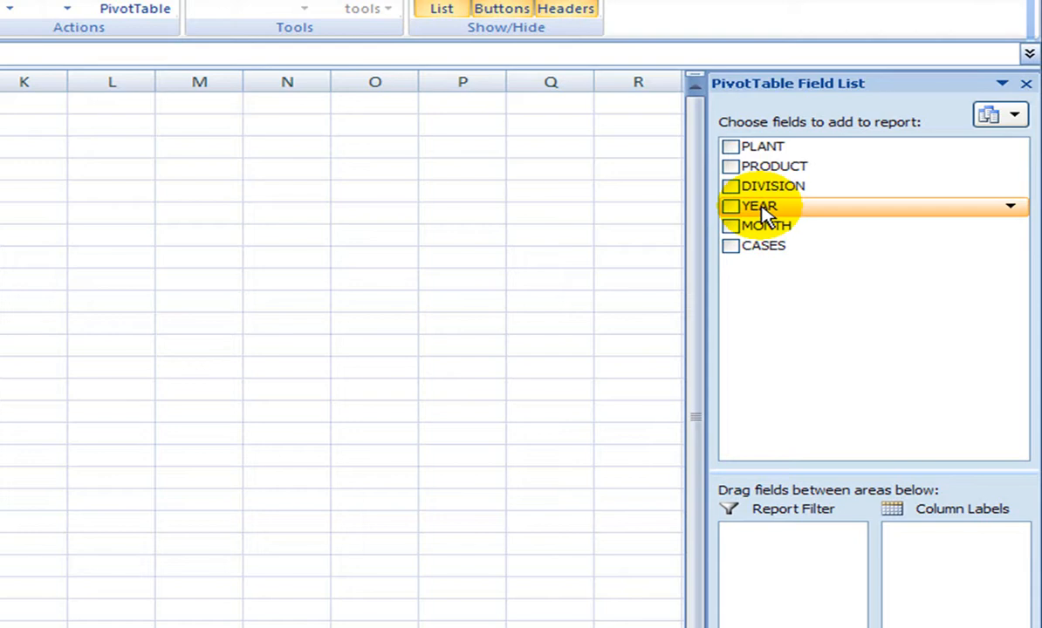
Add YEAR as a report filter set to 2012, and DIVISION as the row field
left_click_drag(766, 213, 272, 247)
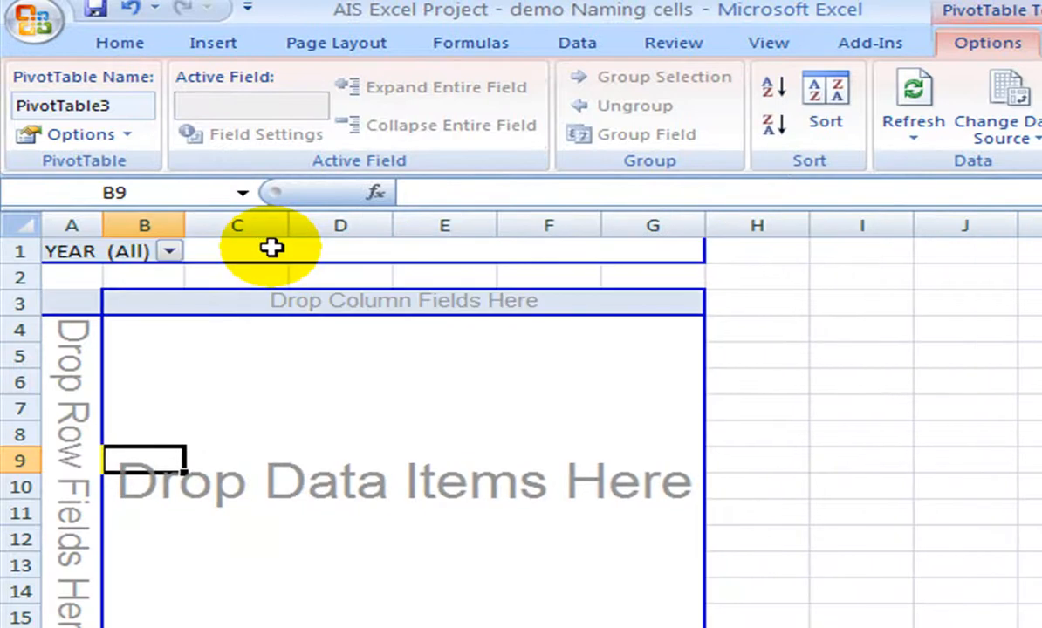
left_click(172, 253)
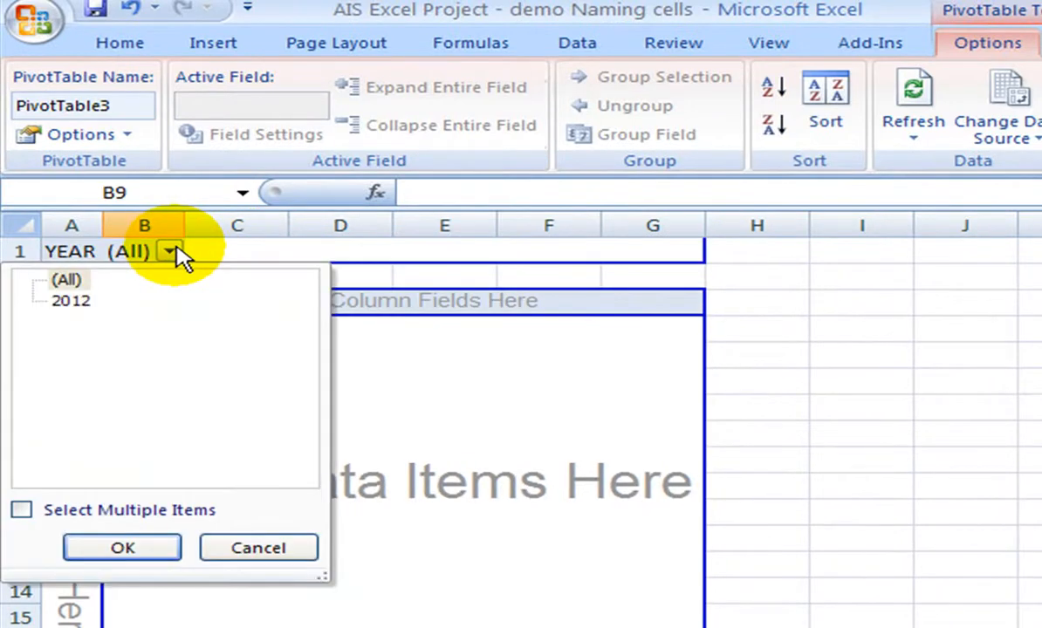
left_click(72, 302)
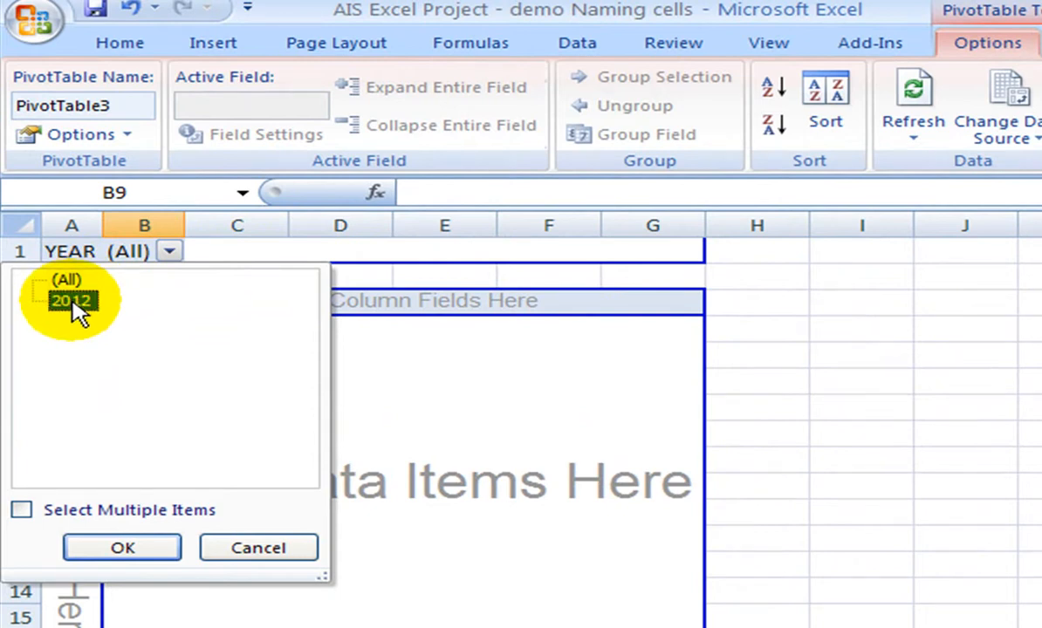
left_click(175, 550)
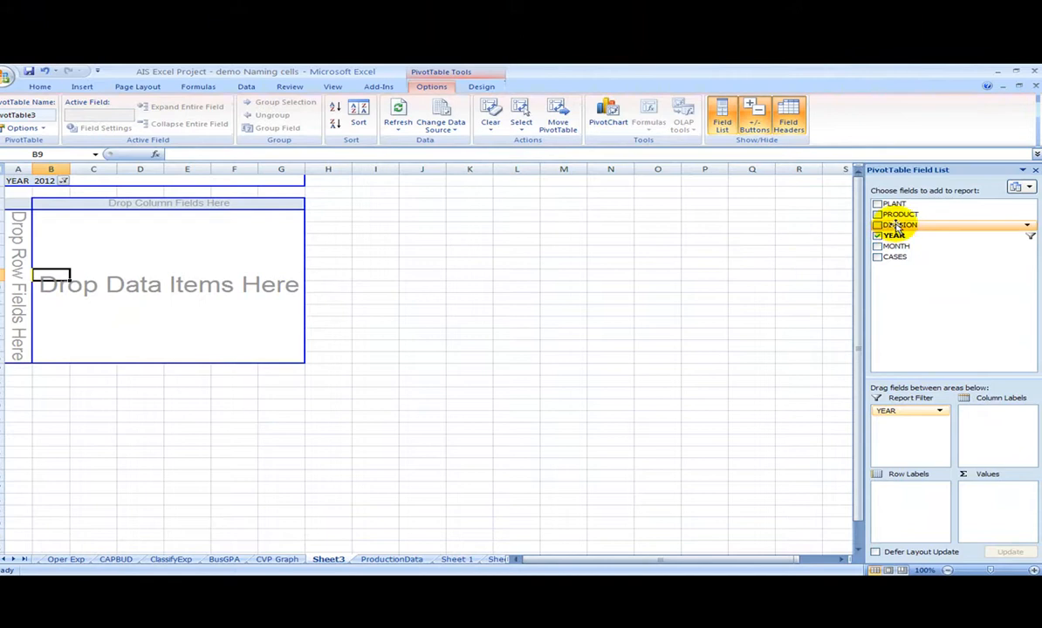
left_click_drag(899, 227, 20, 224)
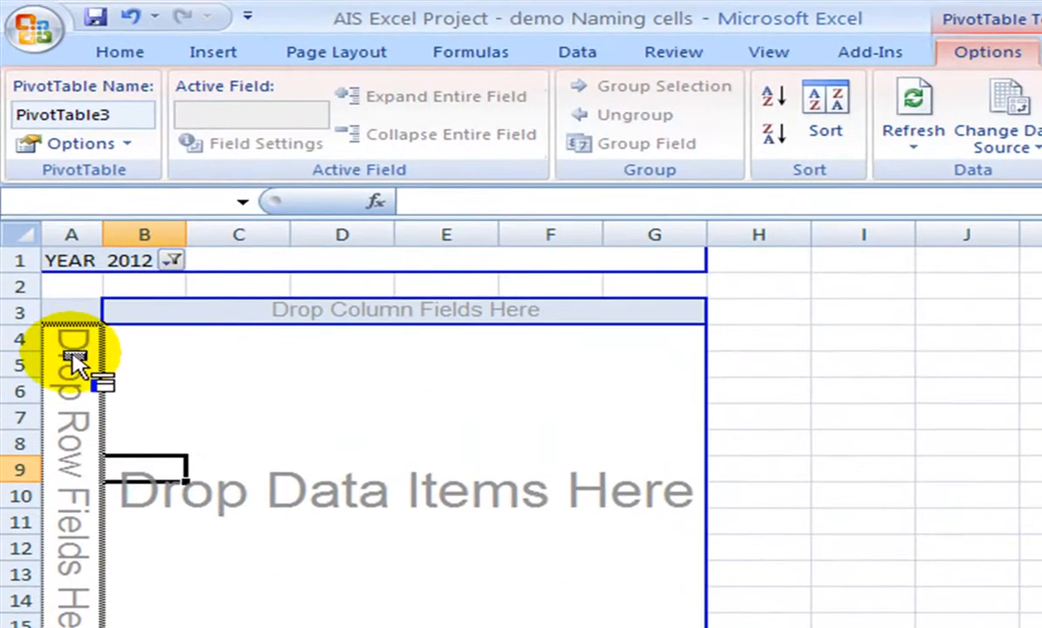
left_click_drag(76, 363, 59, 355)
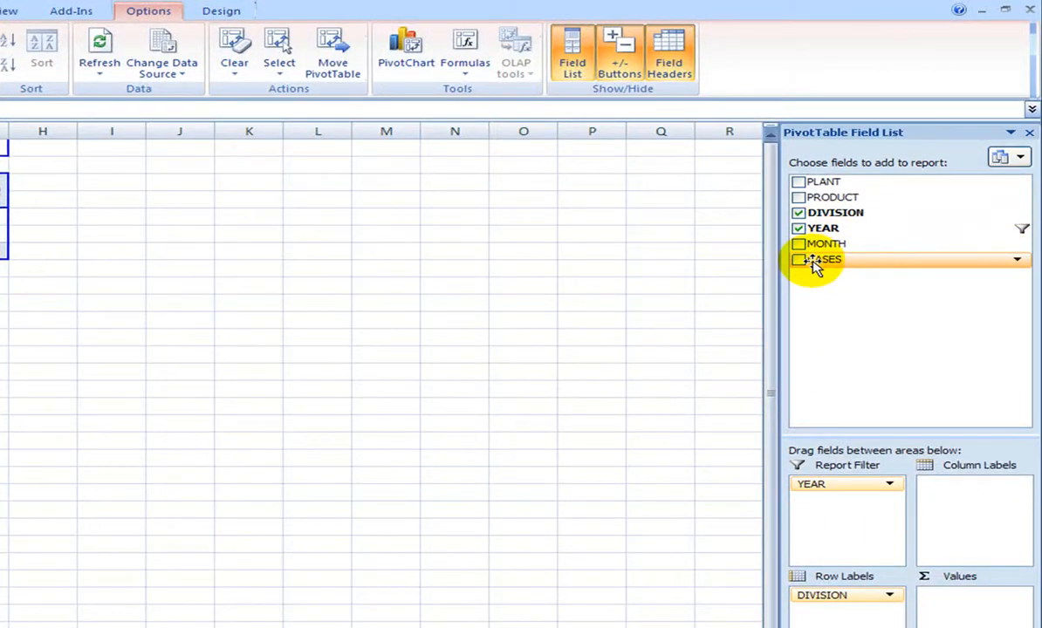
Add Sum of CASES as values: Consumer 8795685, Industrial 4700417, Grand Total 13496102
left_click_drag(814, 262, 554, 378)
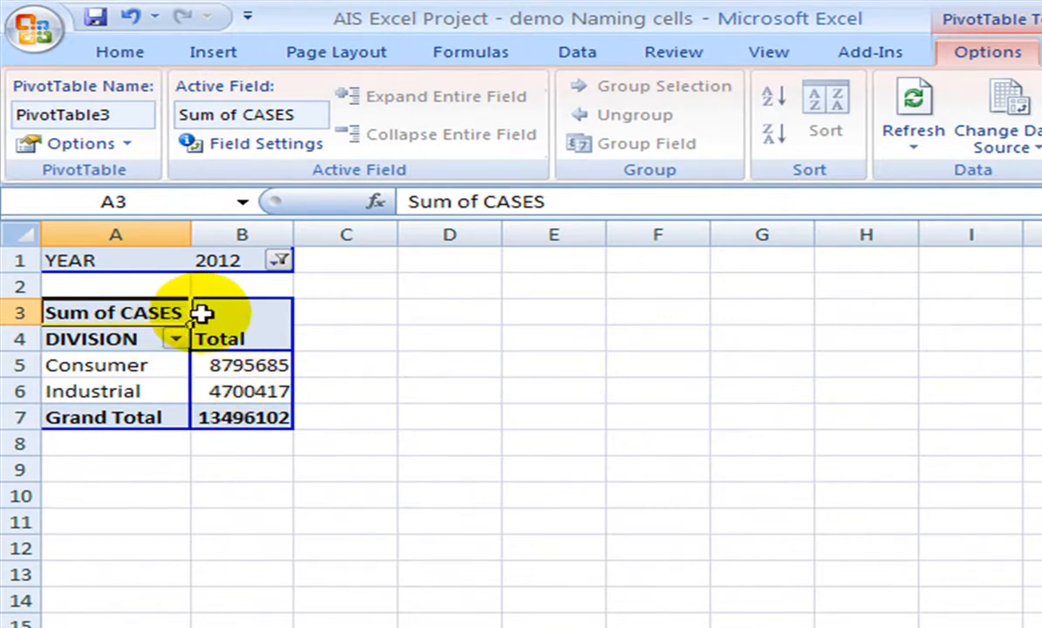
mouse_move(217, 378)
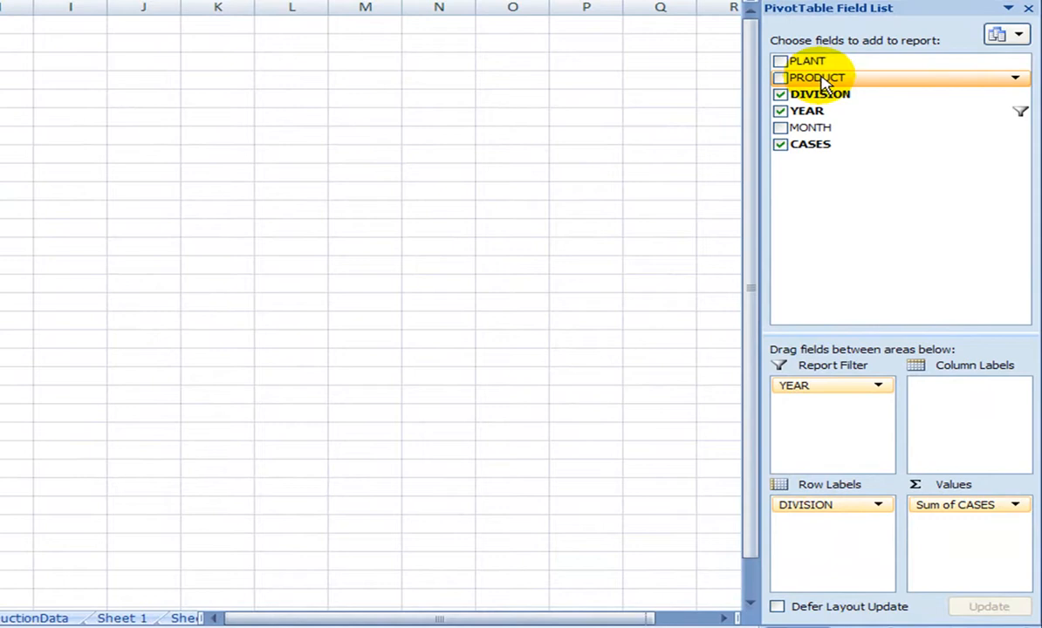
Nest PRODUCT then PLANT under DIVISION in Row Labels and widen columns B and C
left_click_drag(826, 81, 815, 524)
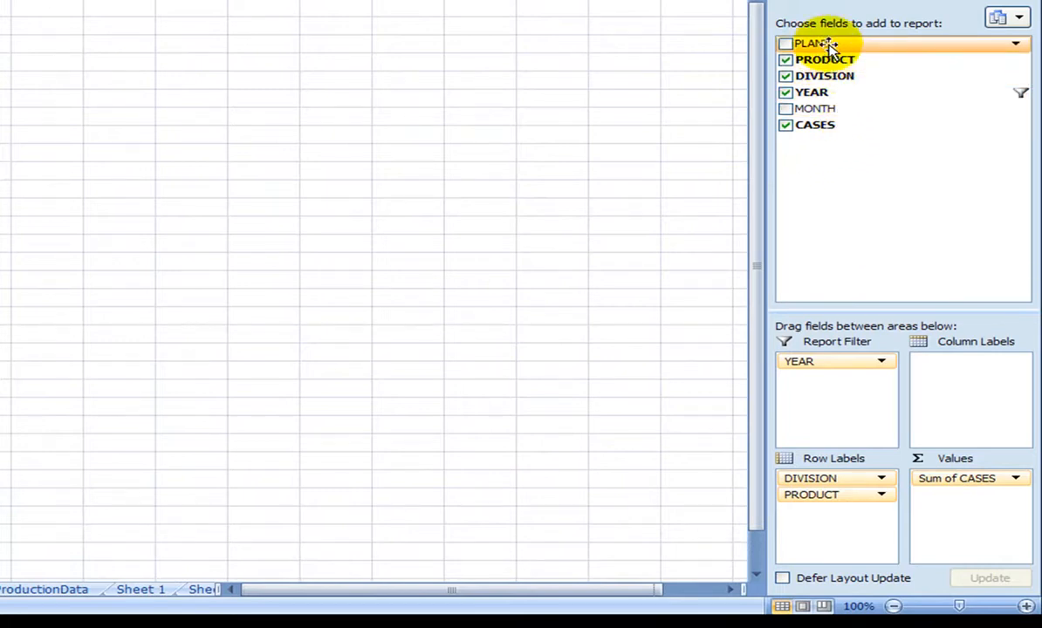
left_click_drag(832, 50, 836, 515)
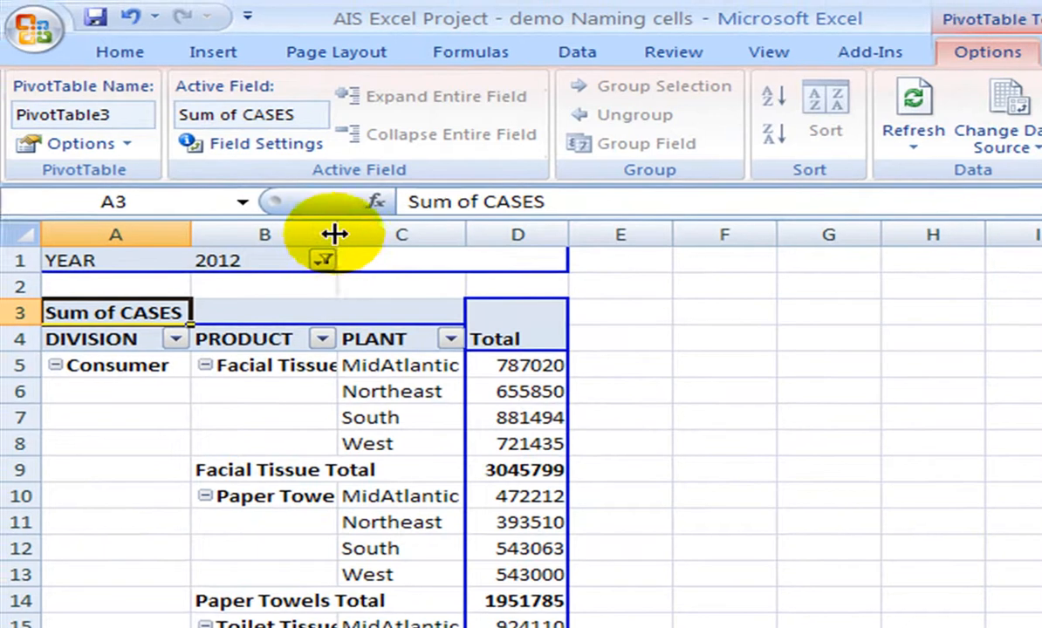
left_click_drag(332, 234, 422, 237)
left_click_drag(553, 223, 593, 234)
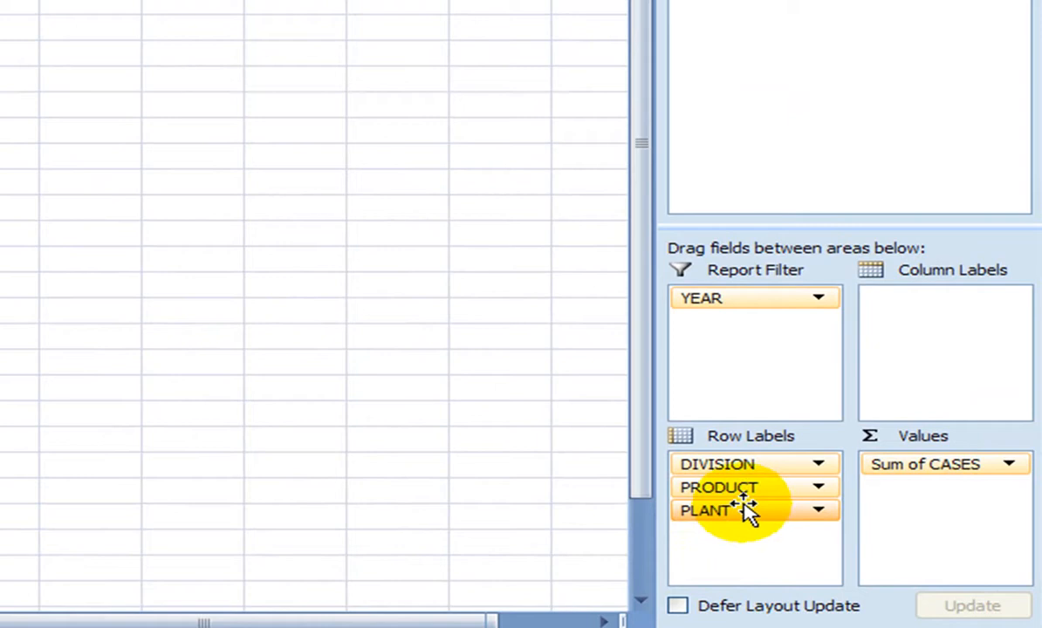
Move the PLANT row field above PRODUCT, giving plant subtotals like MidAtlantic Total 2183342
left_click(819, 512)
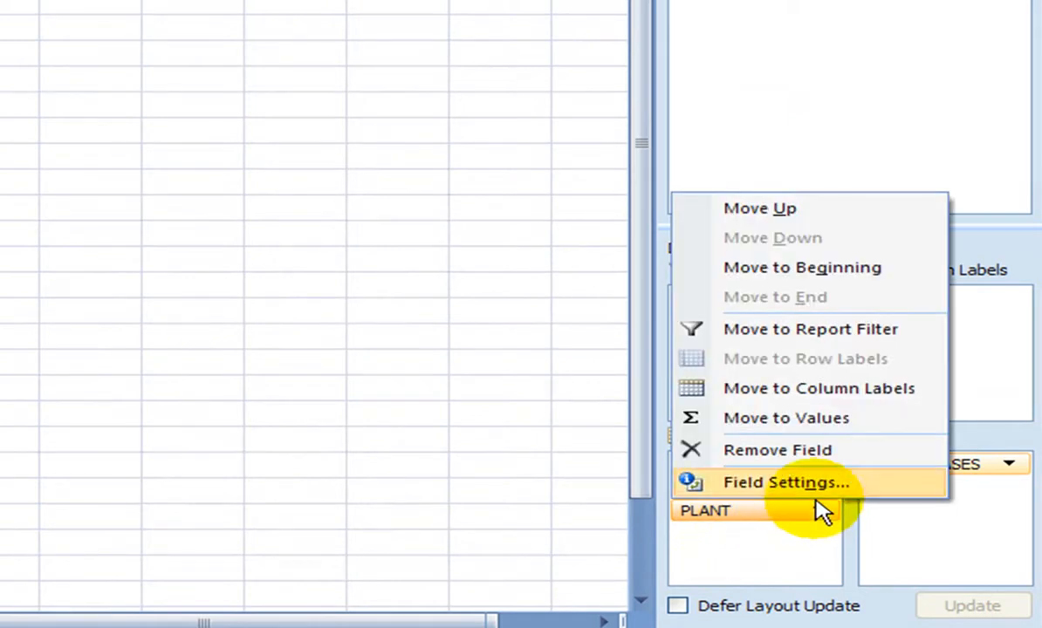
left_click(762, 208)
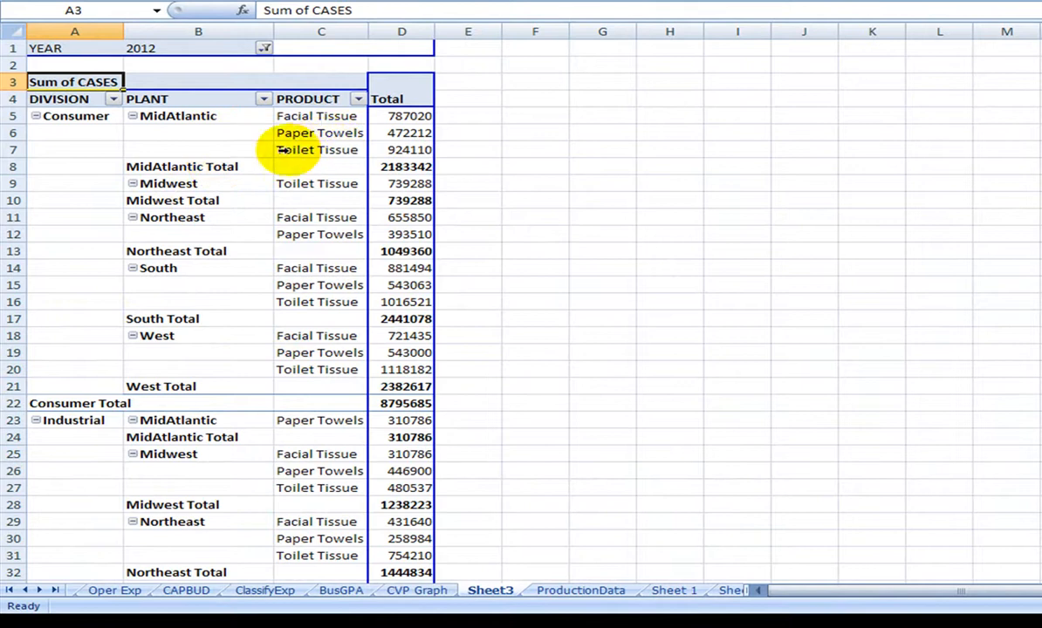
left_click(194, 167)
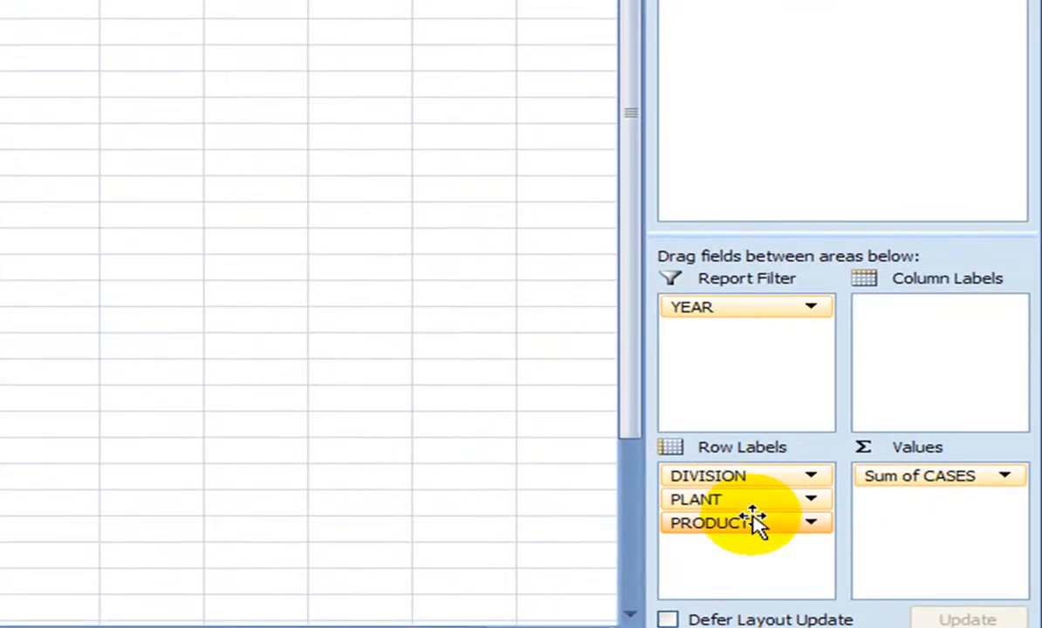
Move PLANT back below PRODUCT, restoring subtotals like Facial Tissue Total 3045799
left_click(810, 499)
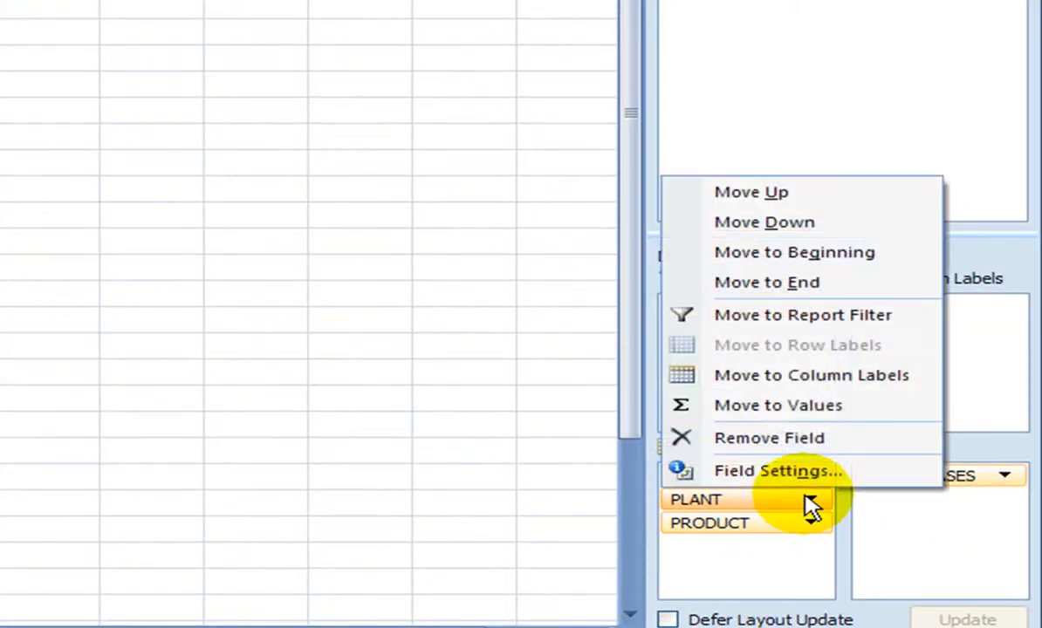
left_click(791, 225)
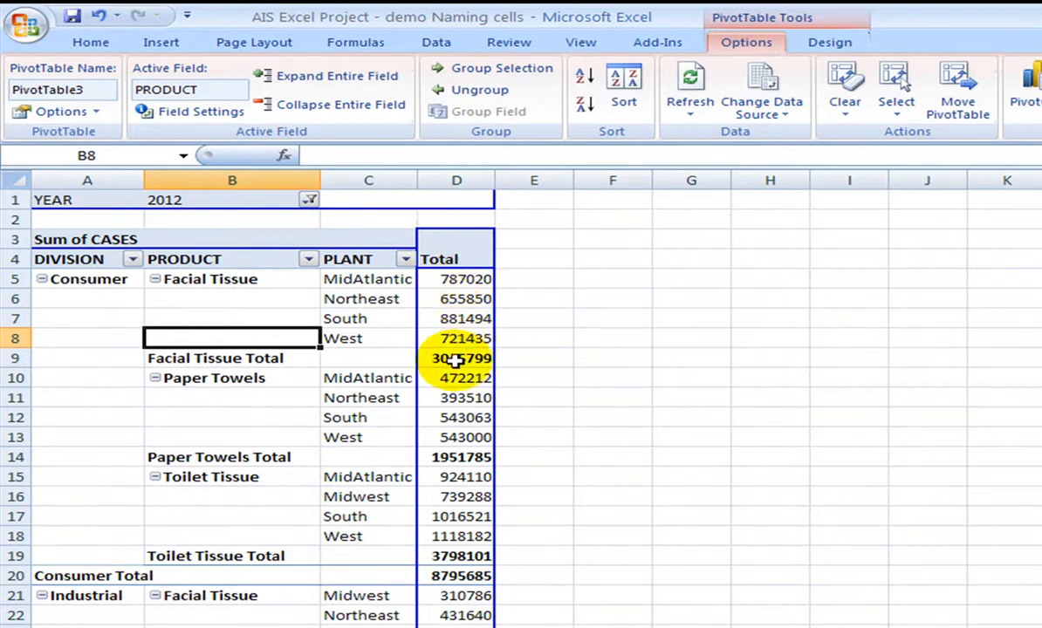
mouse_move(456, 360)
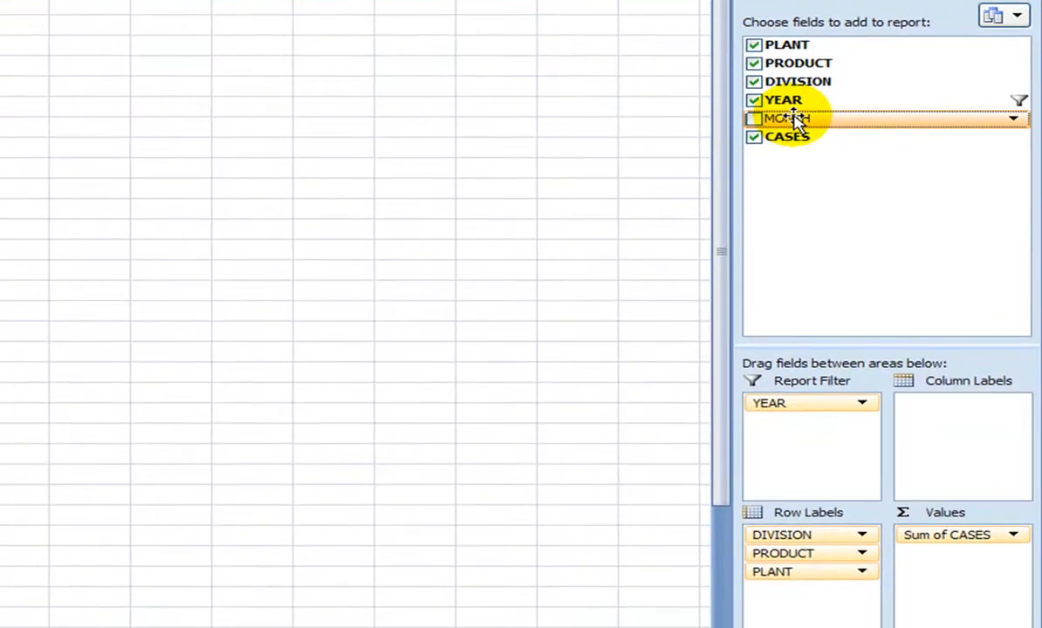
Add MONTH as column labels, then select the Facial Tissue Total label
left_click_drag(796, 121, 934, 410)
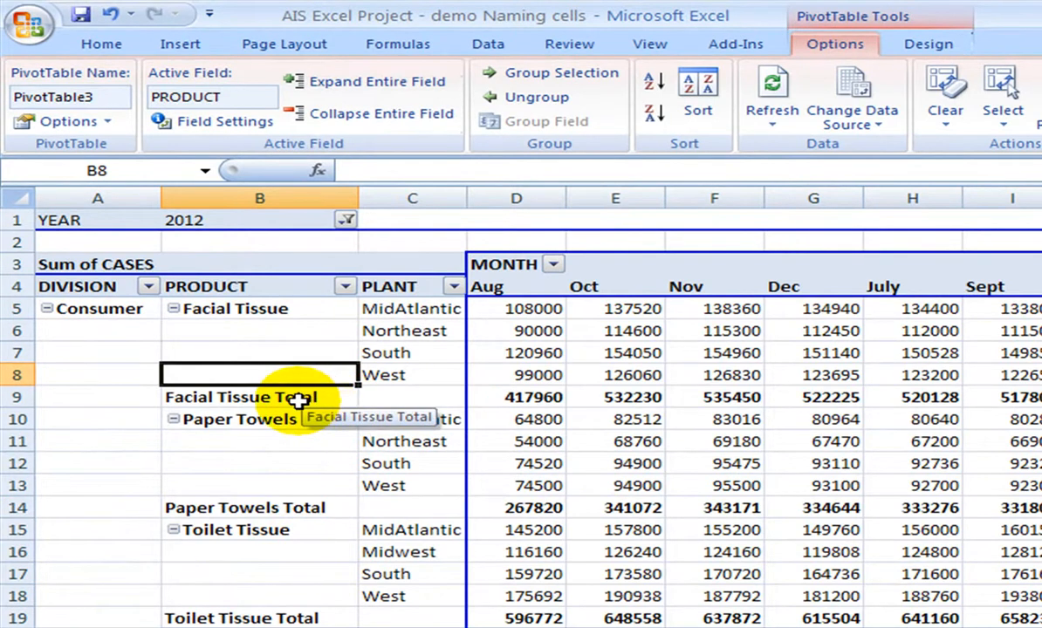
left_click(245, 397)
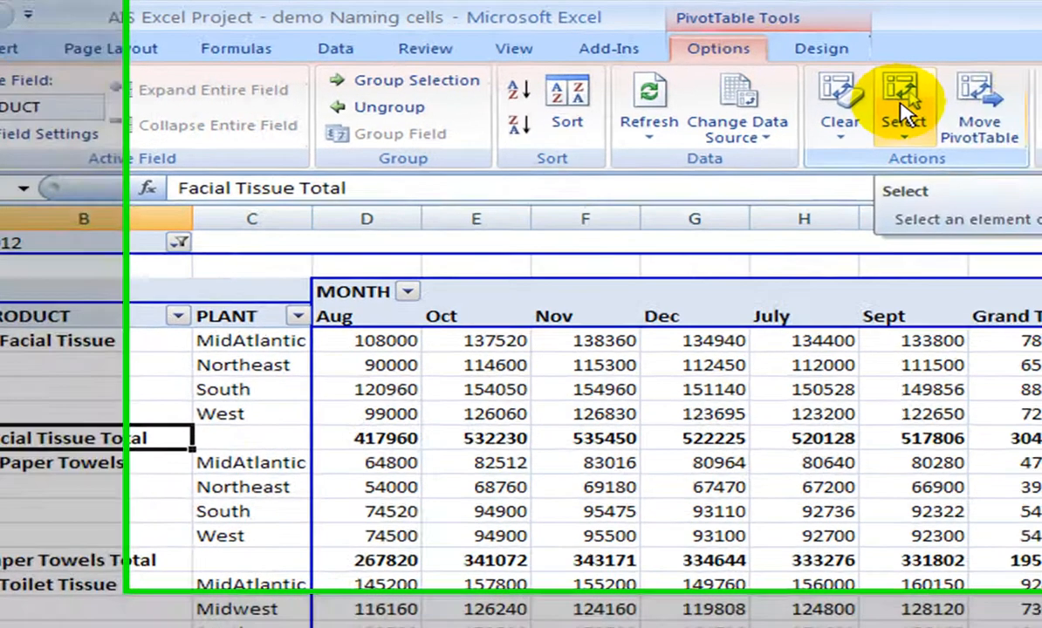
Turn on Enable Selection under the PivotTable Select options
left_click(904, 112)
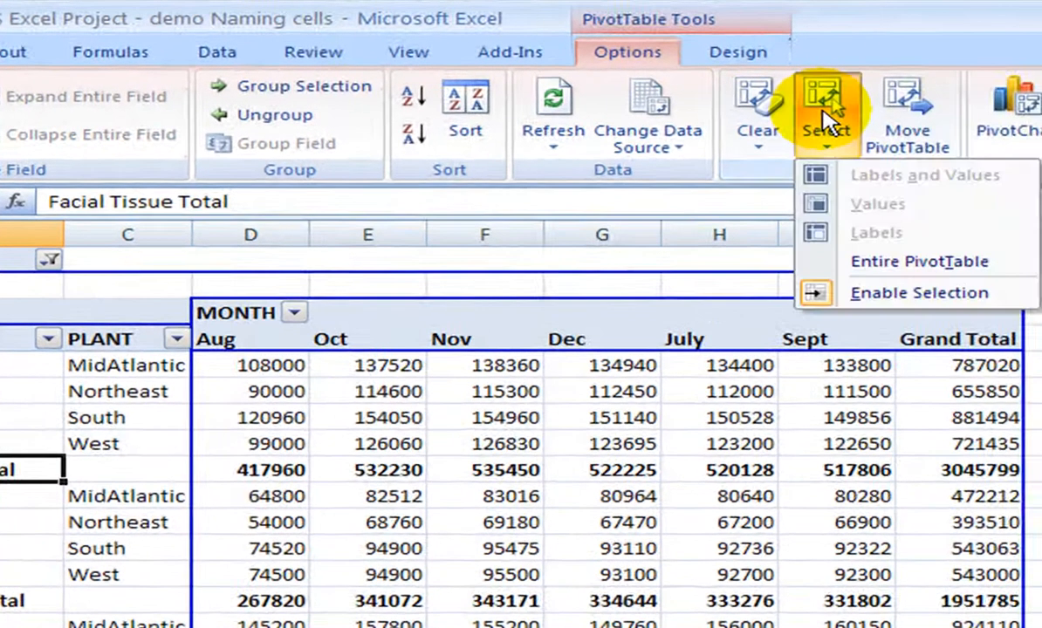
left_click(818, 295)
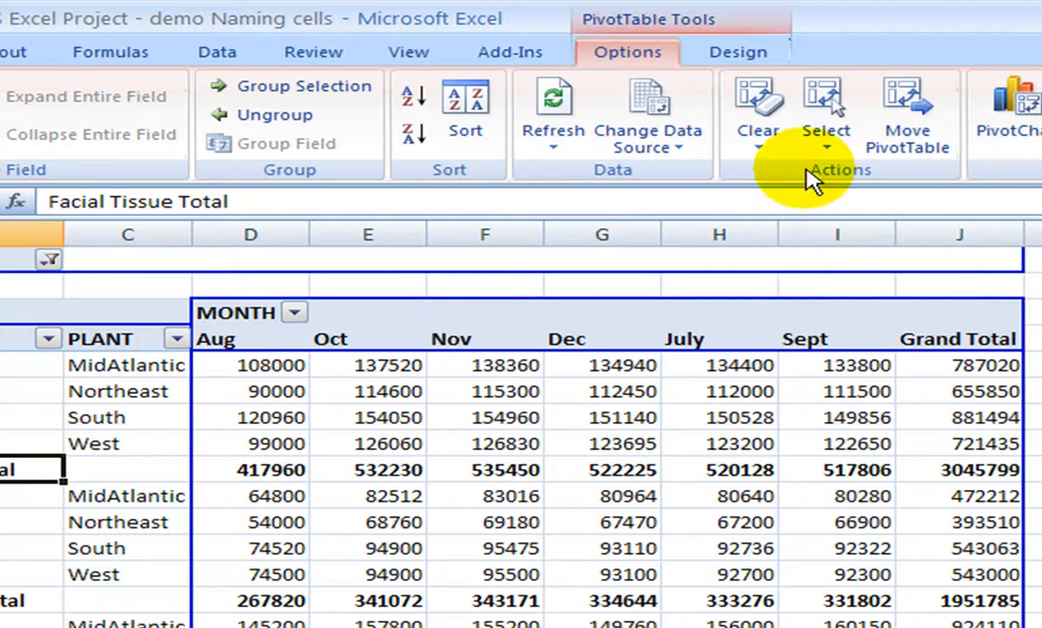
left_click(826, 131)
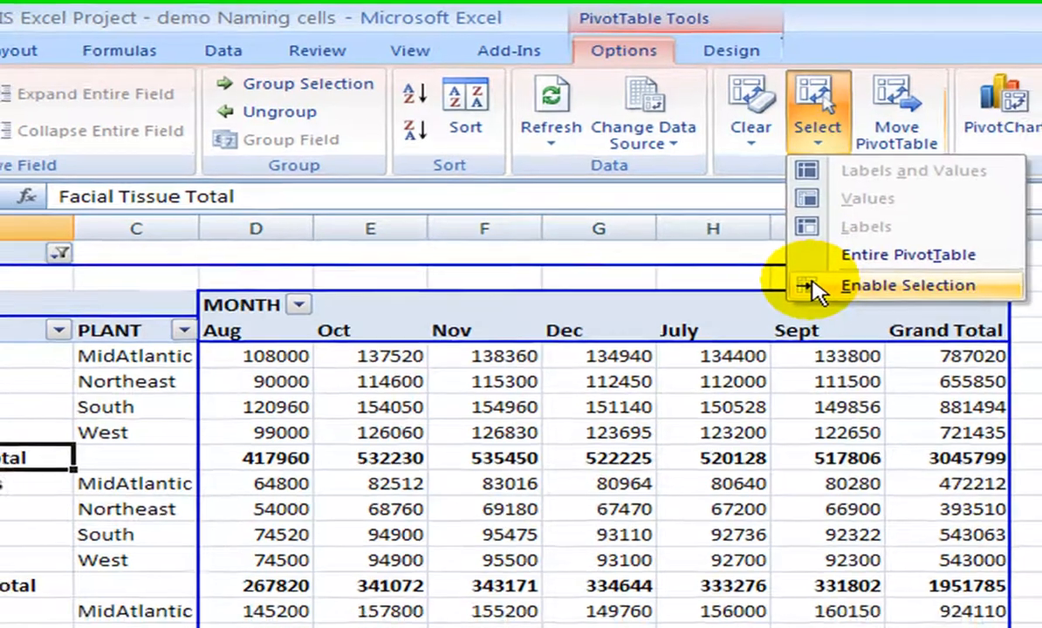
left_click(825, 293)
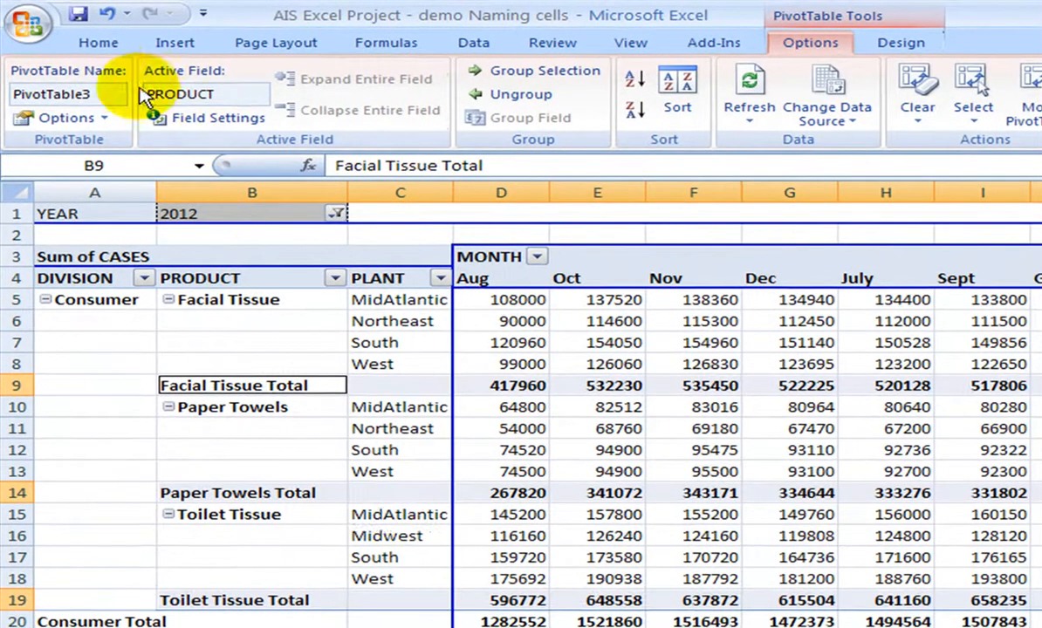
Apply yellow Fill Color to the selected product Total rows, then deselect to check
left_click(98, 44)
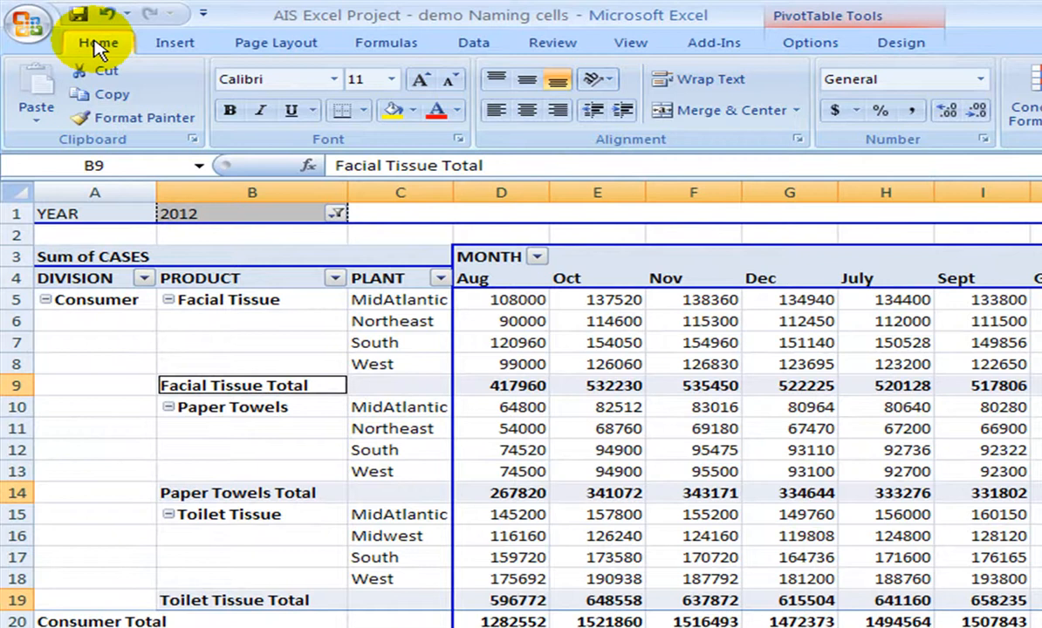
left_click(390, 115)
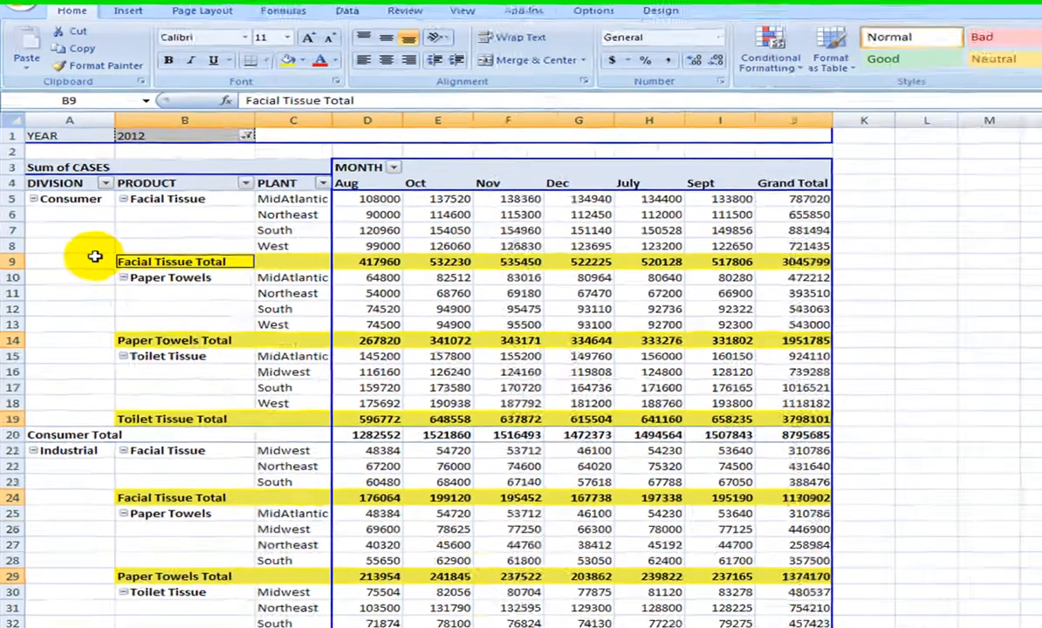
left_click(129, 381)
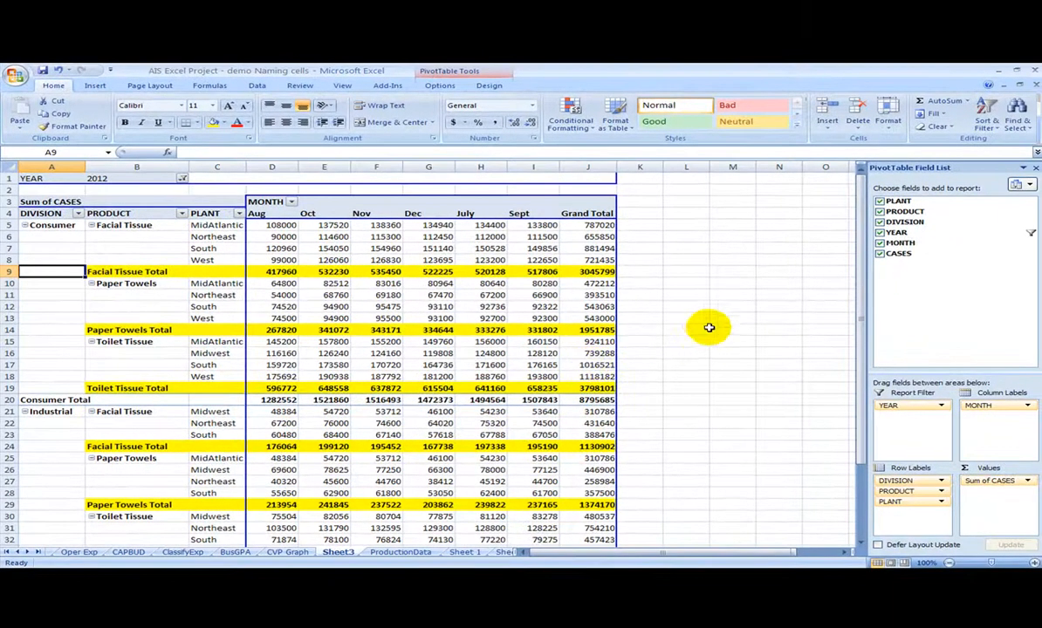
left_click(749, 293)
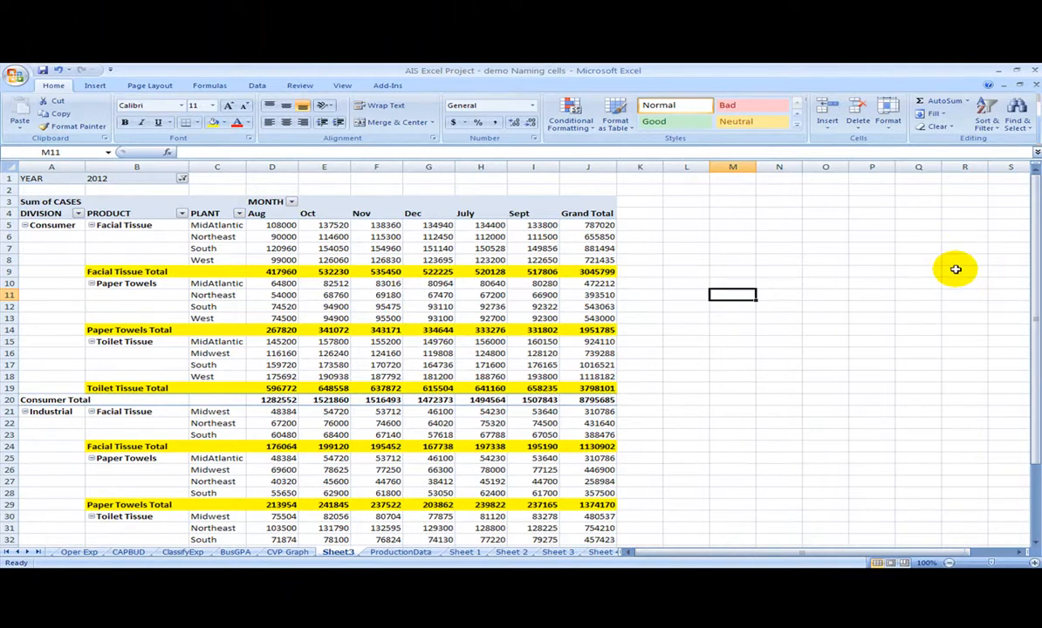
left_click(267, 293)
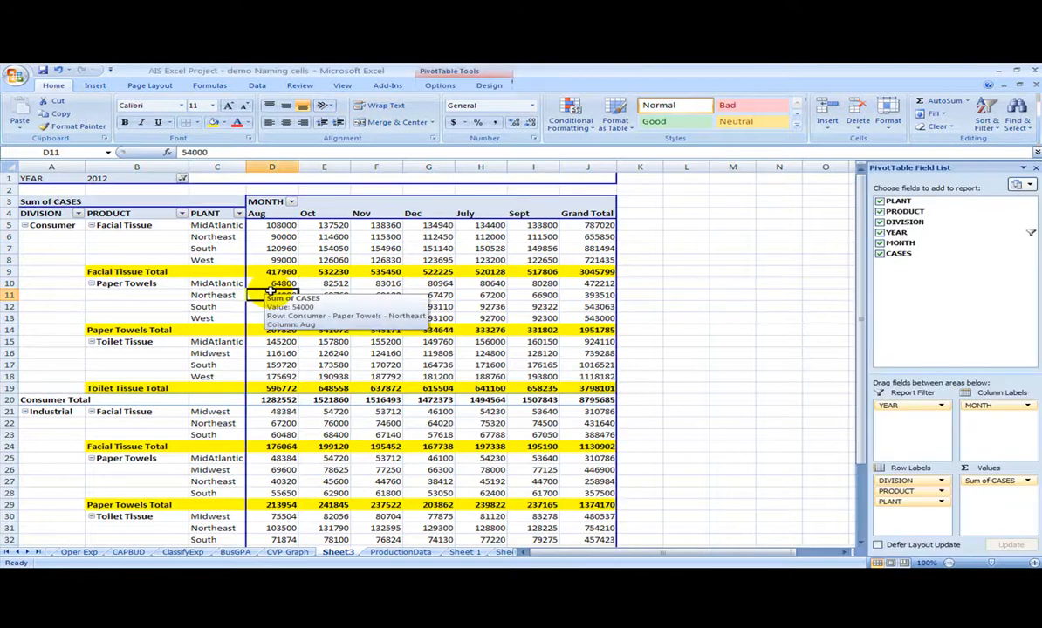